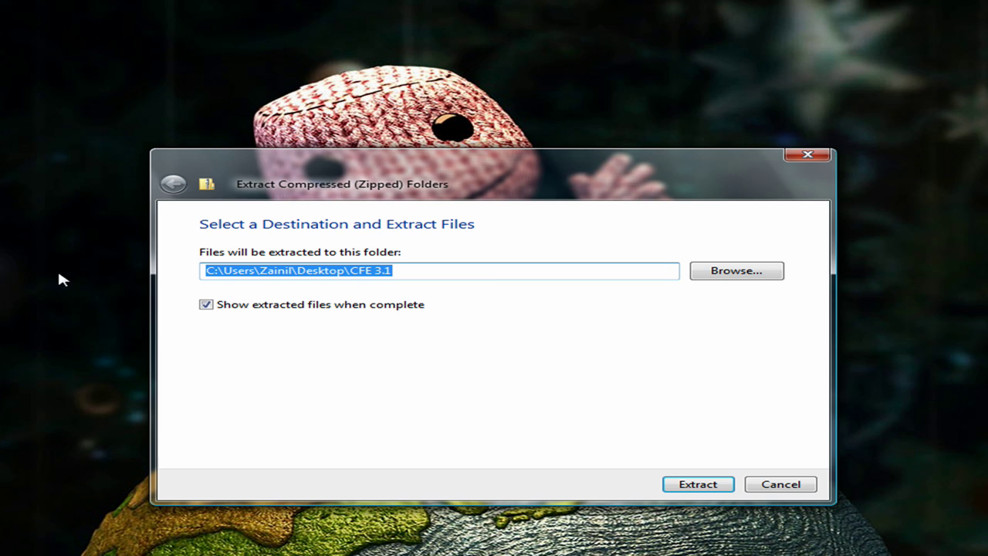
- Extract the CFE 3.1 archive to its desktop folder and open Removable Disk (N:) without scanning it
{"action": "left_click", "coordinate": [697, 483]}
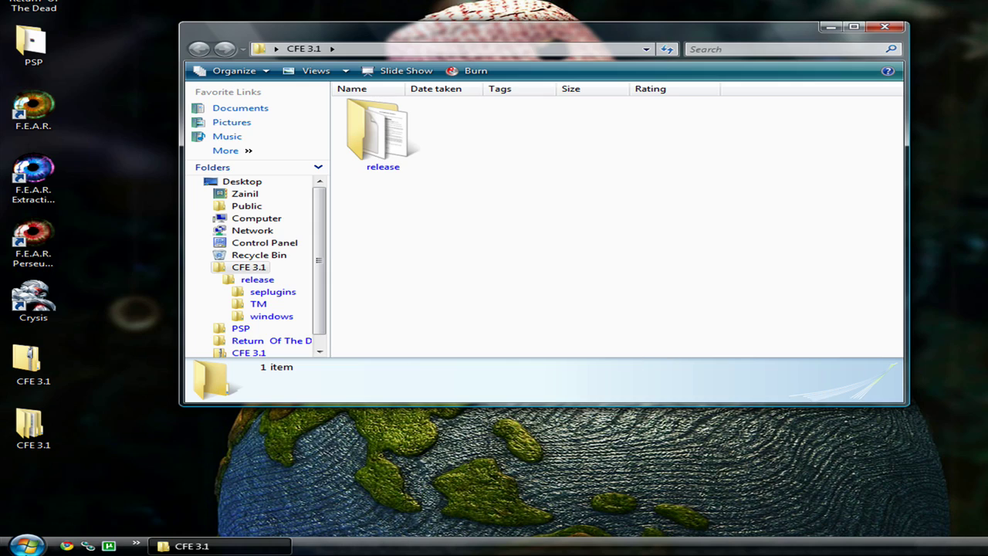
{"action": "left_click", "coordinate": [25, 545]}
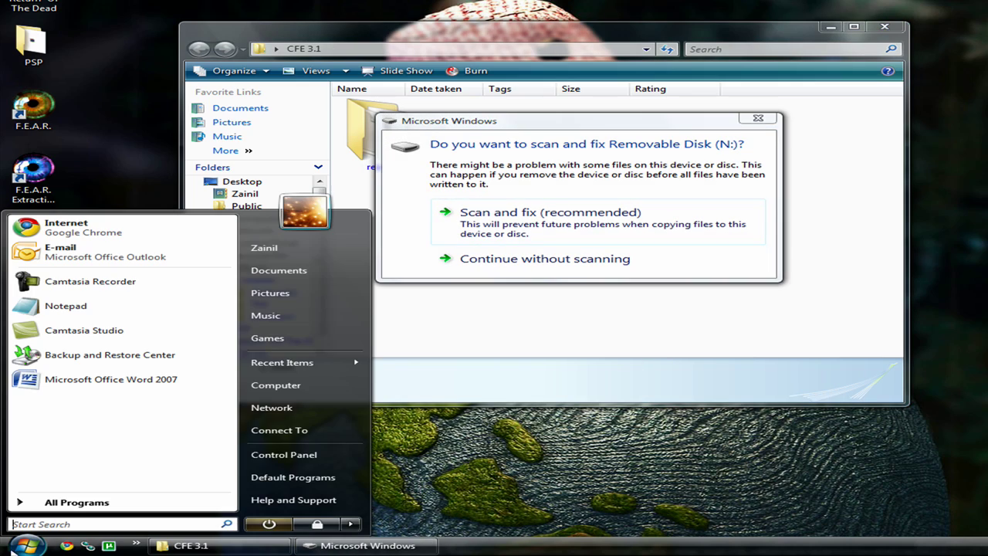
{"action": "left_click", "coordinate": [300, 390]}
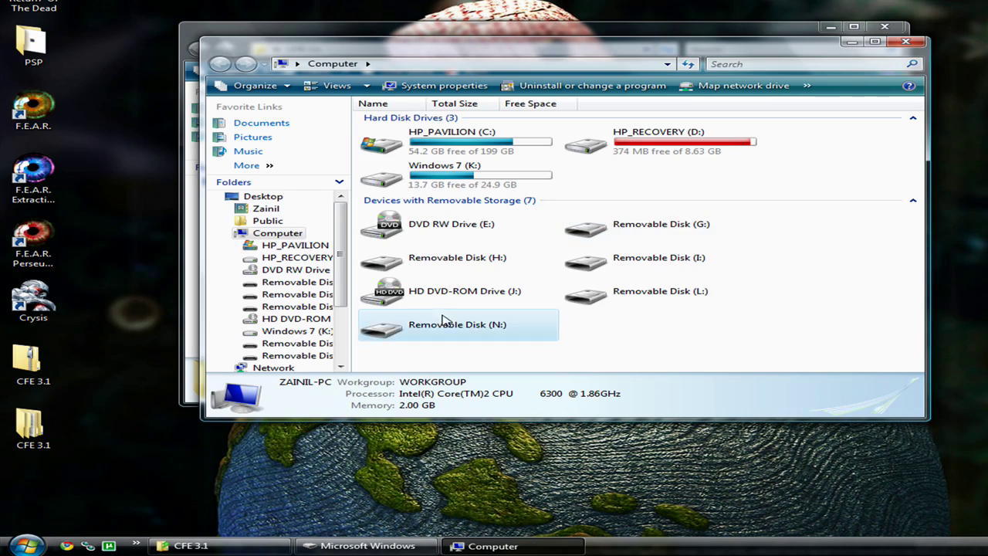
{"action": "double_click", "coordinate": [443, 320]}
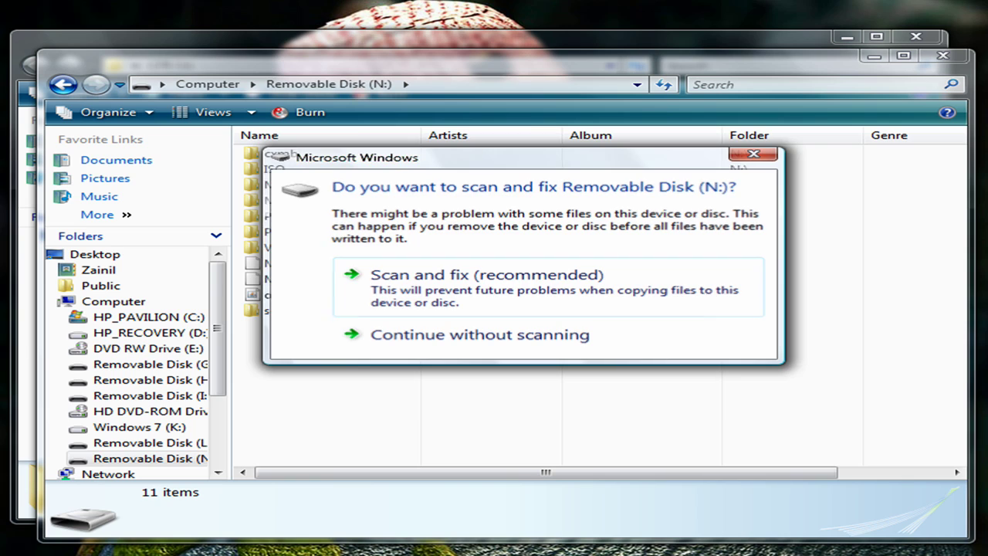
{"action": "left_click", "coordinate": [401, 334]}
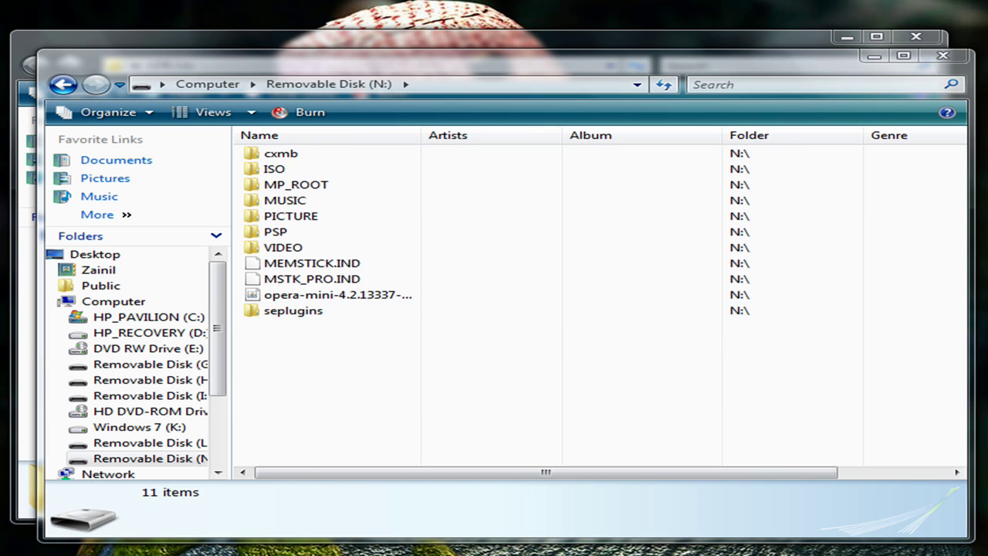
- Open the extracted release folder, and open the seplugins folder on Removable Disk (N:)
{"action": "key", "text": "alt+Tab"}
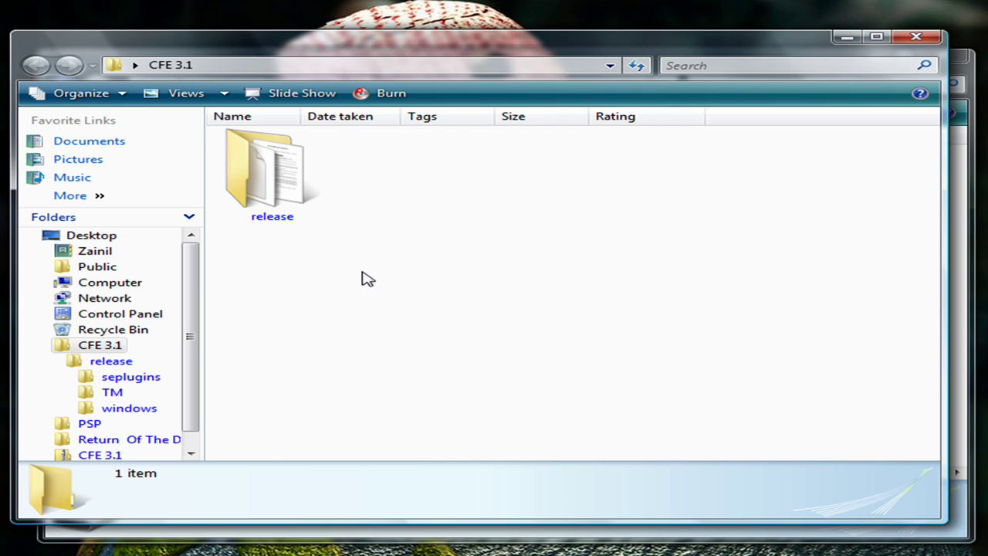
{"action": "double_click", "coordinate": [289, 194]}
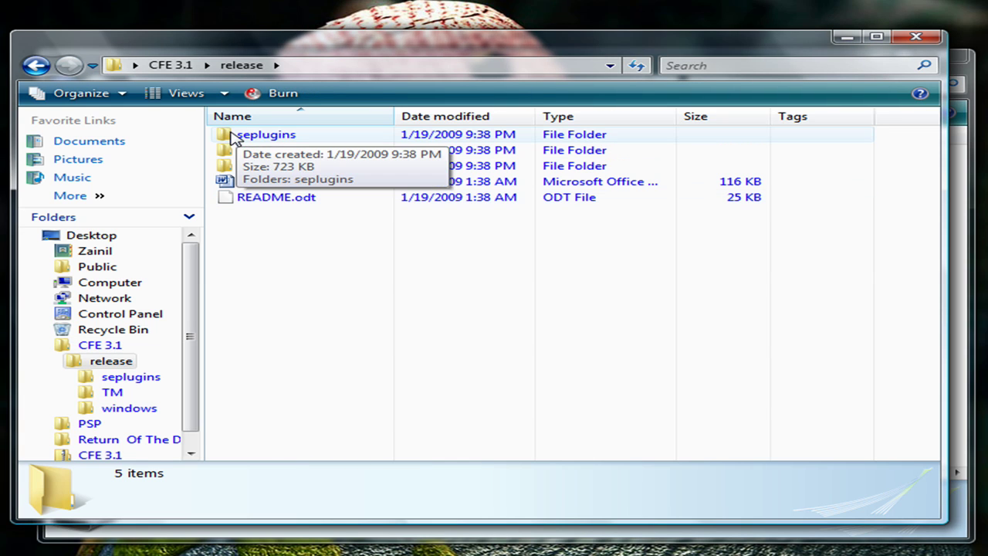
{"action": "left_click", "coordinate": [245, 138]}
{"action": "key", "text": "alt+Tab"}
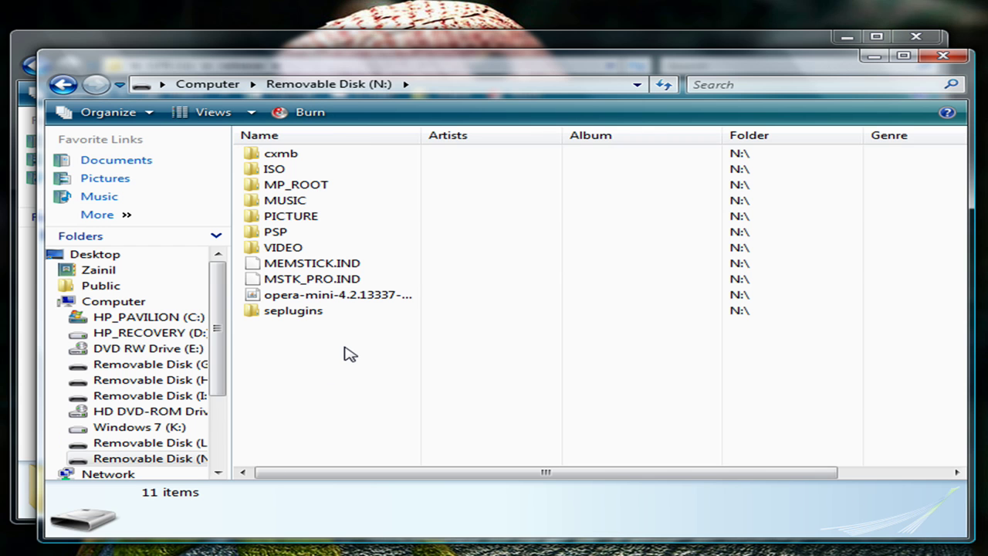
{"action": "double_click", "coordinate": [312, 316]}
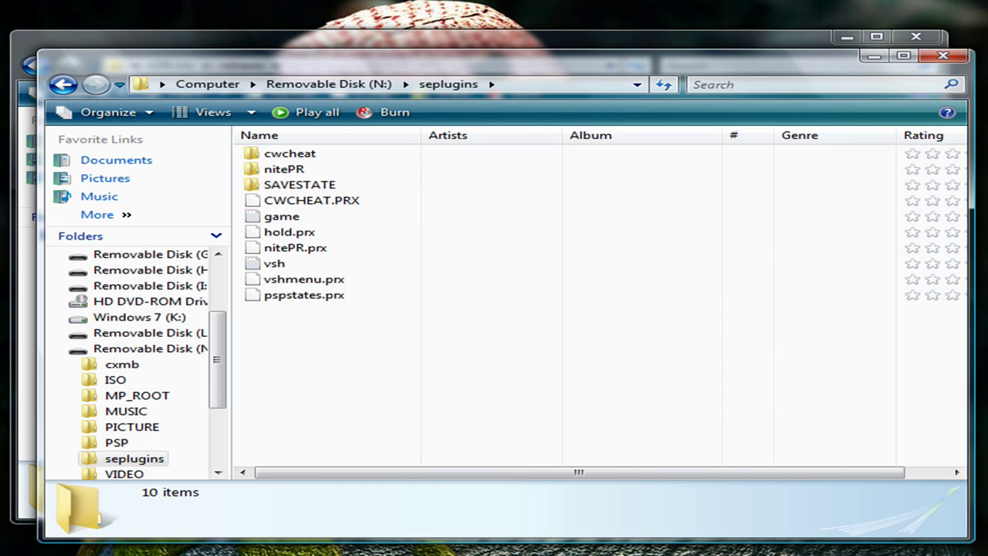
- Copy the cfe folder from the extracted release\seplugins folder into the seplugins folder on Removable Disk (N:)
{"action": "key", "text": "alt+Tab"}
{"action": "double_click", "coordinate": [308, 142]}
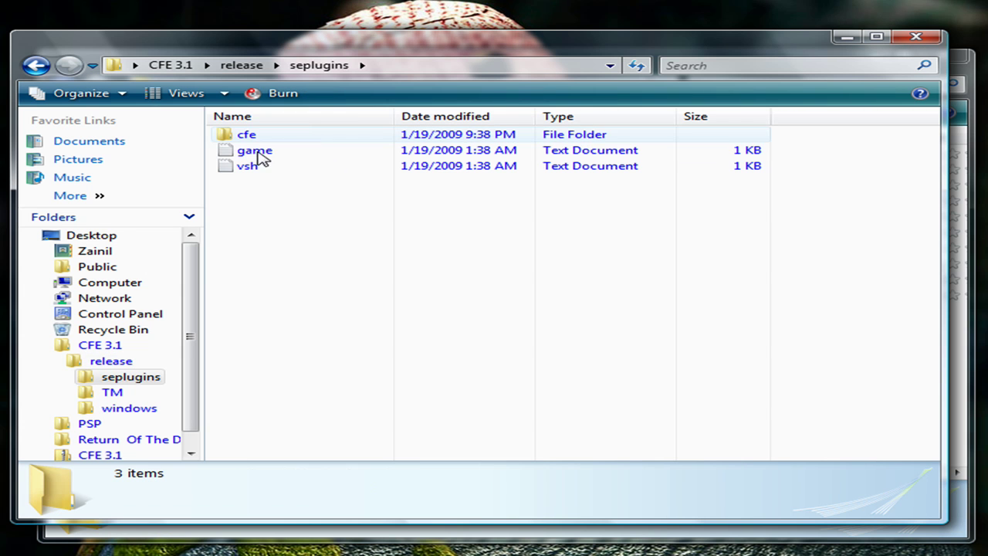
{"action": "right_click", "coordinate": [257, 138]}
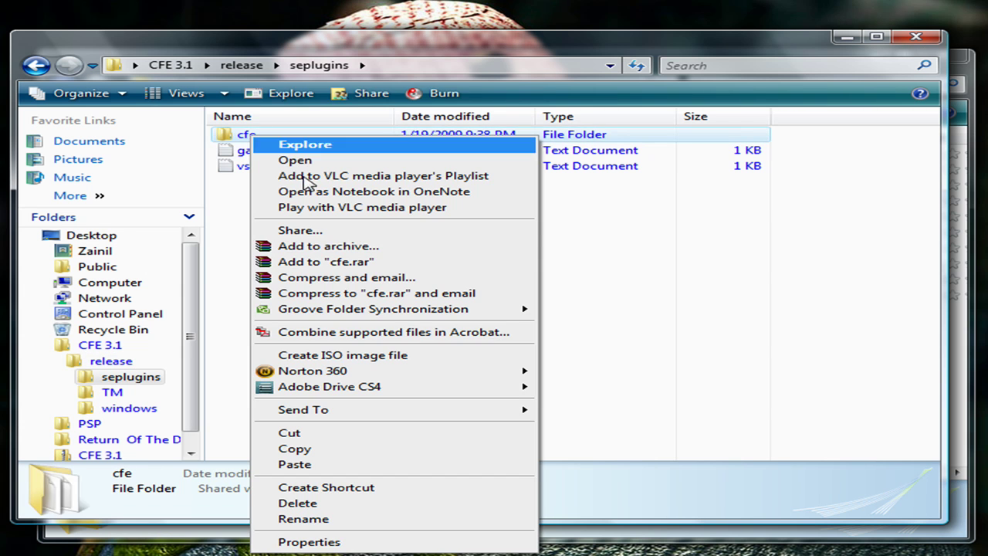
{"action": "left_click", "coordinate": [332, 449]}
{"action": "key", "text": "alt+Tab"}
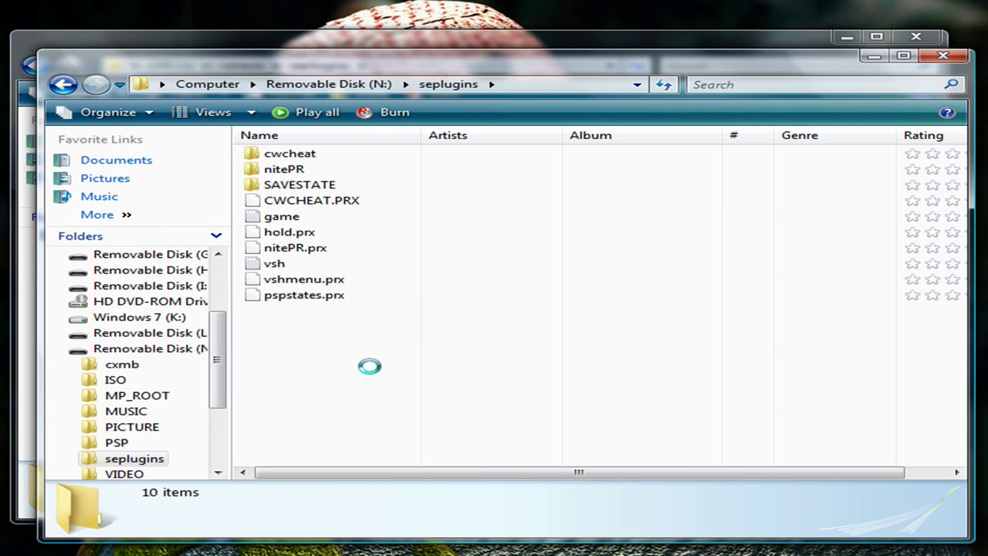
{"action": "right_click", "coordinate": [371, 366]}
{"action": "left_click", "coordinate": [411, 499]}
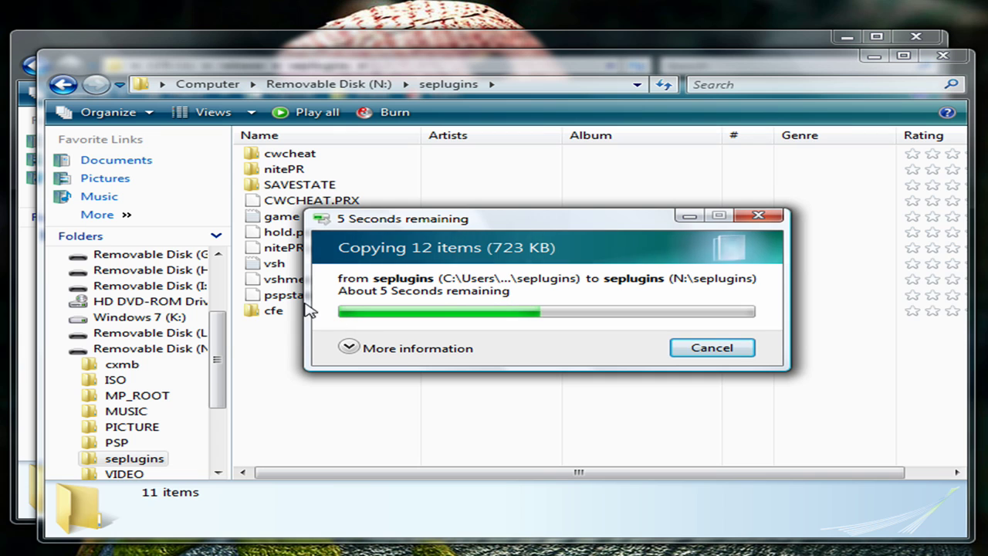
- Copy the full text of the extracted vsh text file and close the file
{"action": "key", "text": "alt+Tab"}
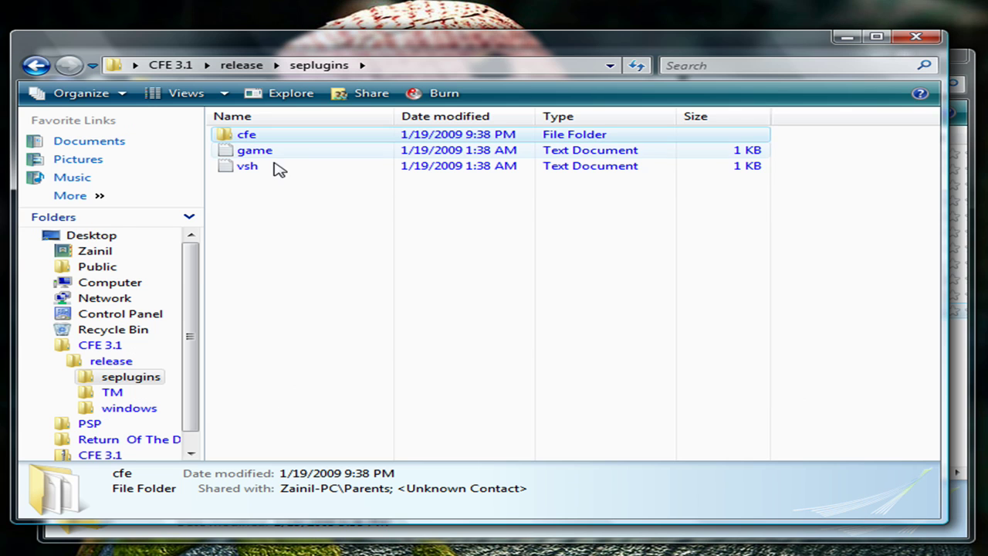
{"action": "left_click", "coordinate": [276, 169]}
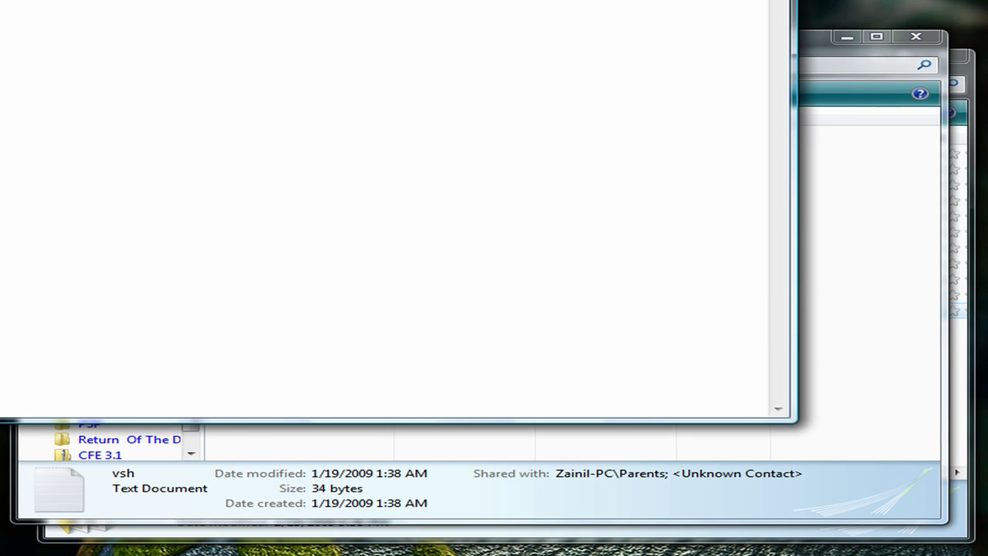
{"action": "key", "text": "ctrl+a"}
{"action": "left_click", "coordinate": [58, 60]}
{"action": "left_click", "coordinate": [97, 117]}
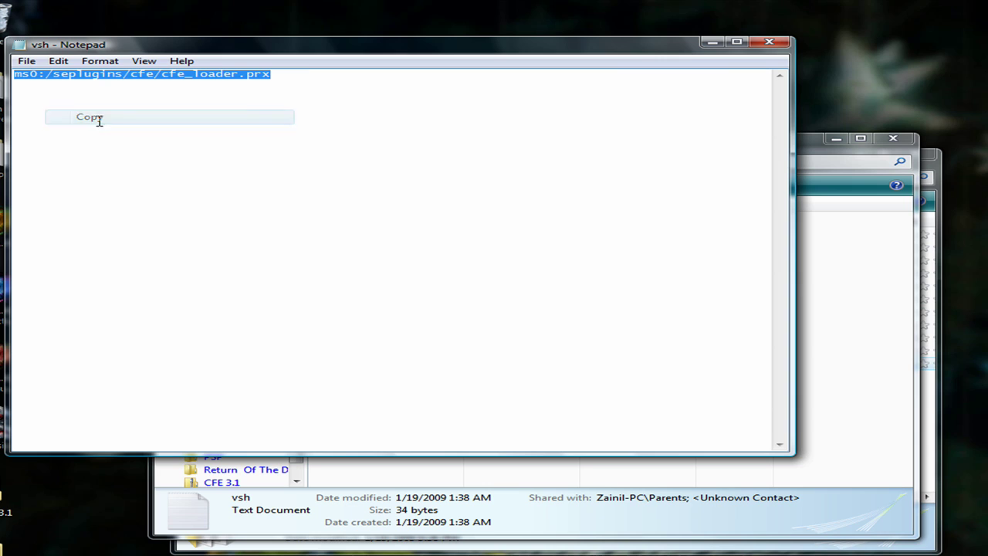
{"action": "left_click", "coordinate": [768, 42]}
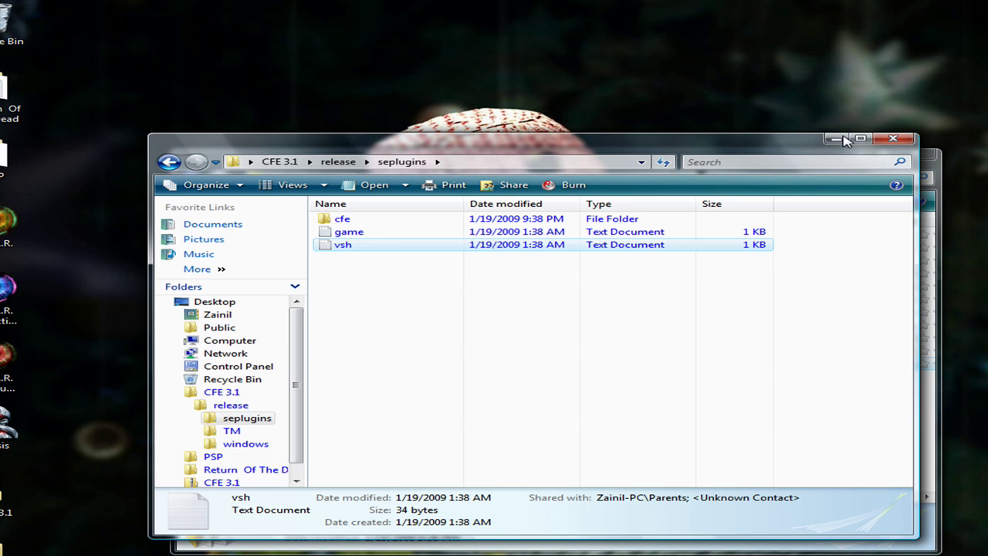
- Append the copied line ms0:/seplugins/cfe/cfe_loader.prx to the end of the vsh file on Removable Disk (N:) and close it
{"action": "left_click", "coordinate": [843, 139]}
{"action": "double_click", "coordinate": [437, 327]}
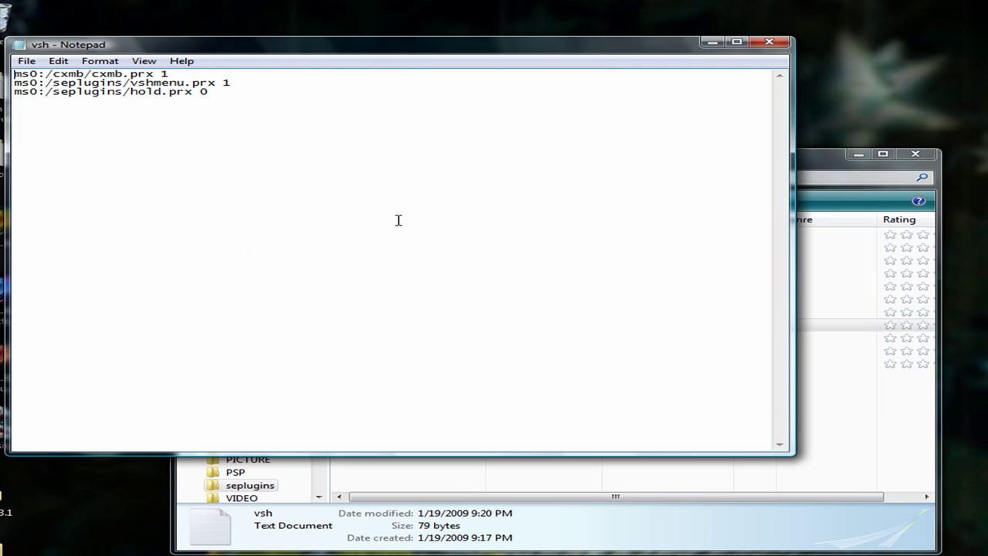
{"action": "left_click", "coordinate": [363, 140]}
{"action": "right_click", "coordinate": [363, 140]}
{"action": "left_click", "coordinate": [398, 198]}
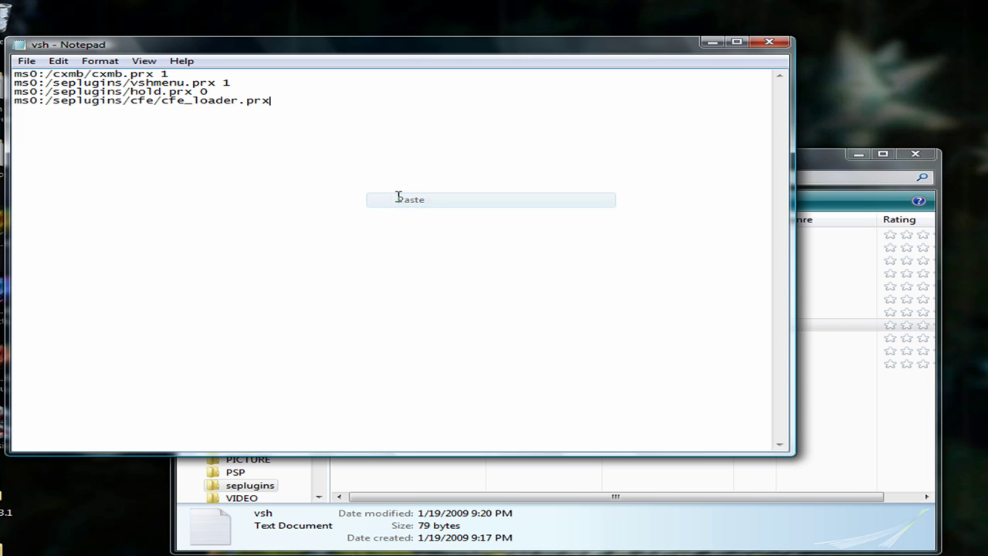
{"action": "left_click", "coordinate": [771, 45]}
{"action": "left_click", "coordinate": [551, 349]}
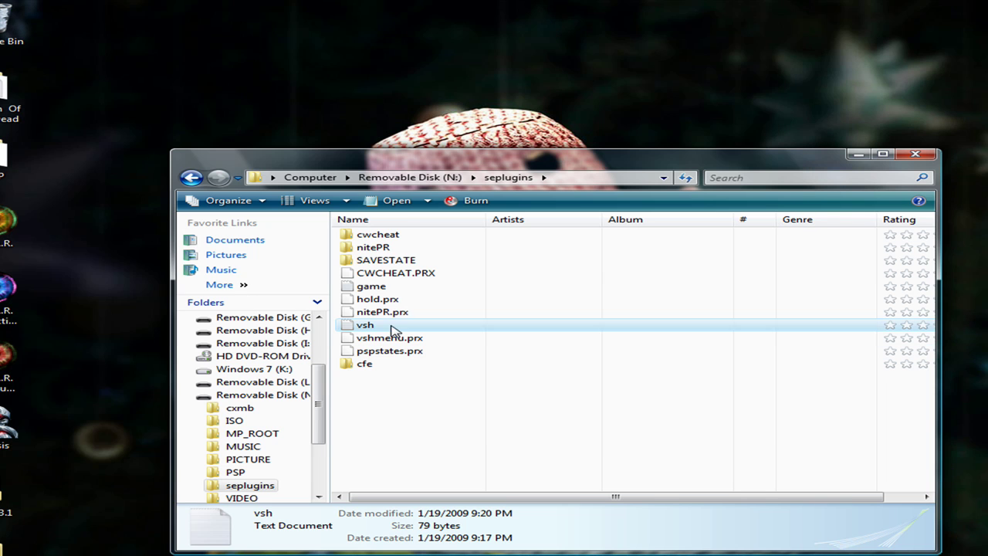
- Append ms0:/seplugins/cfe/cfe_loader.prx to the end of the game file in N:\seplugins, and close the file and the folder window
{"action": "double_click", "coordinate": [378, 286]}
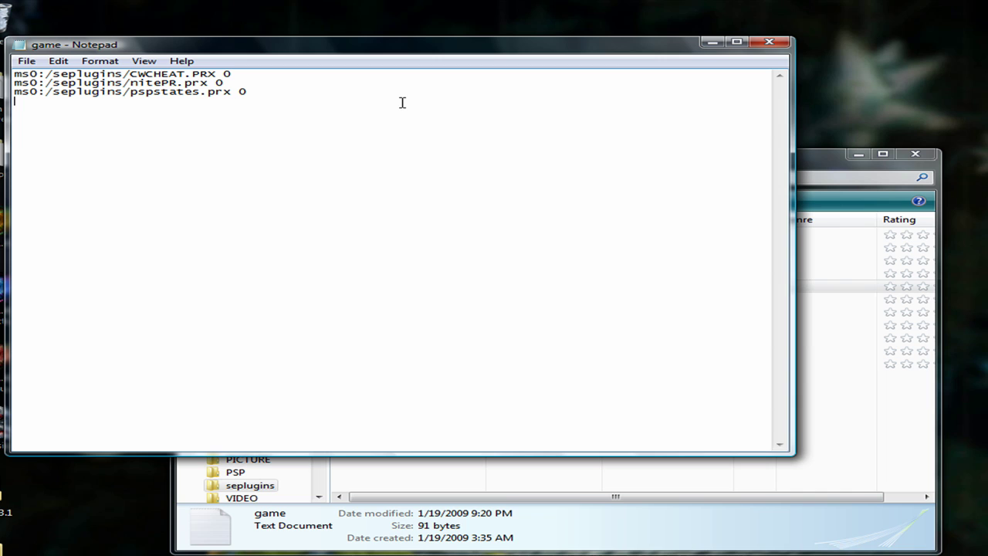
{"action": "right_click", "coordinate": [402, 102]}
{"action": "left_click", "coordinate": [468, 171]}
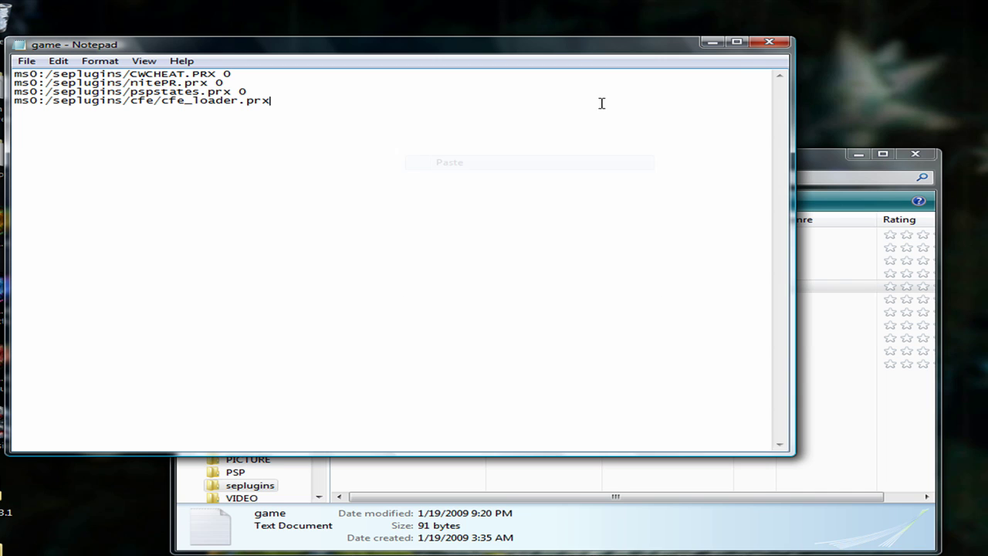
{"action": "left_click", "coordinate": [768, 41]}
{"action": "left_click", "coordinate": [536, 347]}
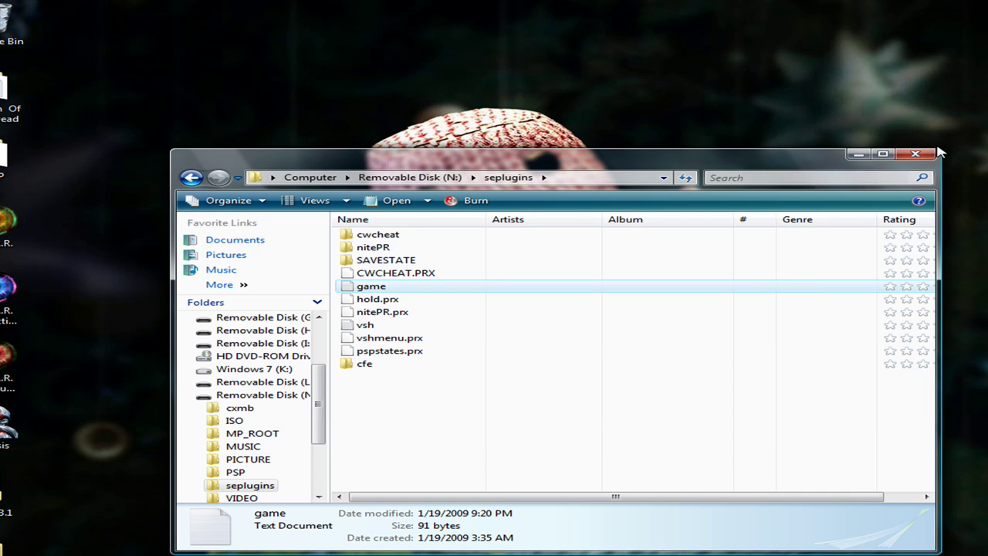
{"action": "left_click", "coordinate": [930, 154]}
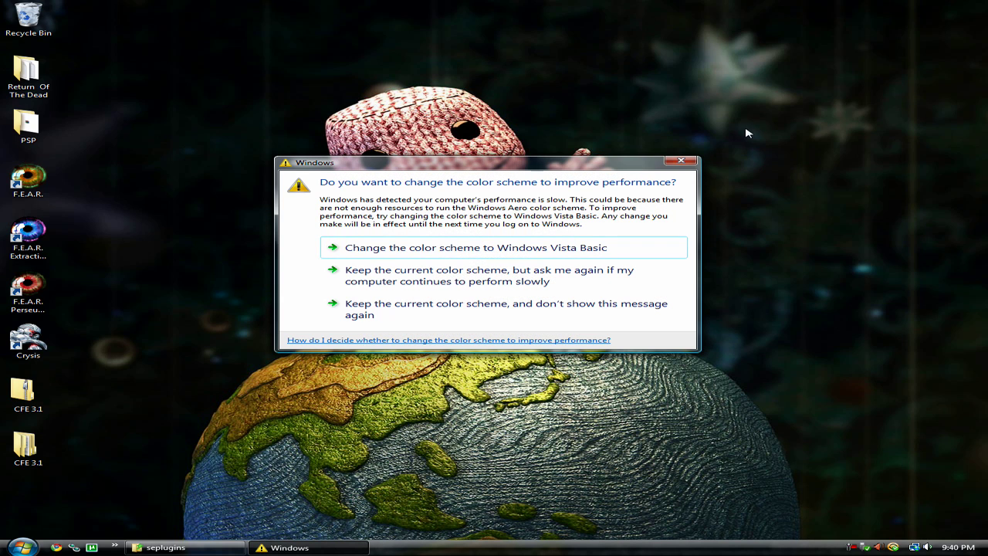
- Dismiss the color scheme prompt and choose to locate the "PSP" Type B driver manually on the computer, without a disc
{"action": "left_click", "coordinate": [672, 162]}
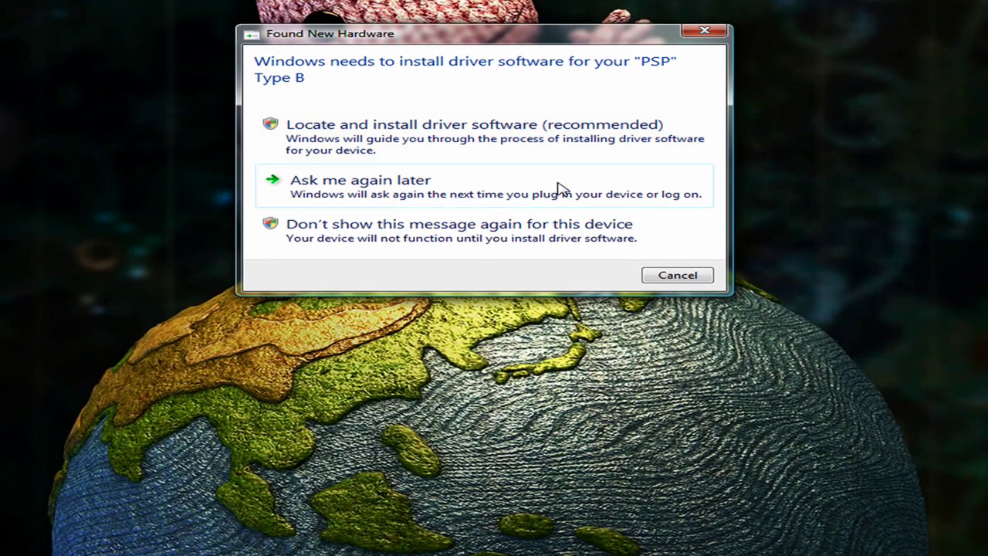
{"action": "left_click", "coordinate": [474, 131]}
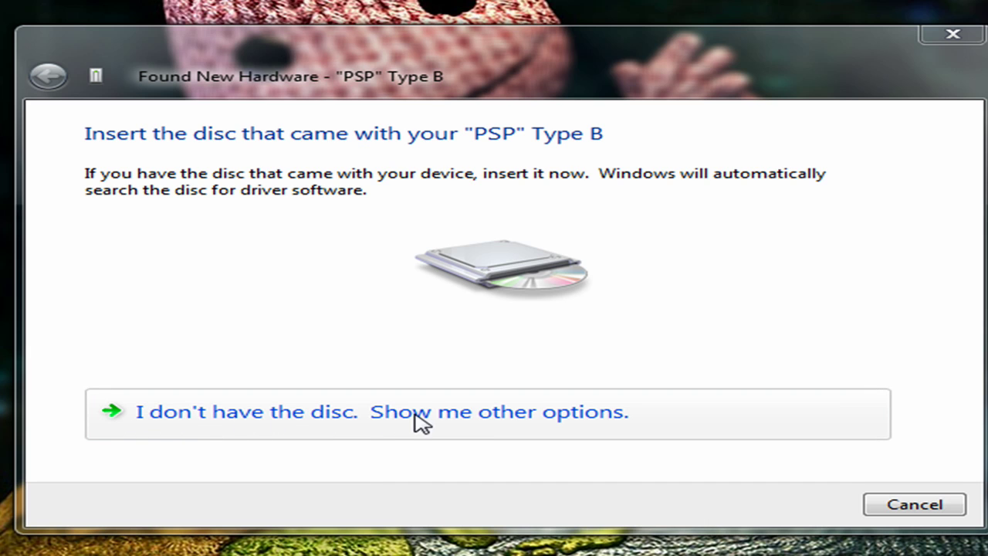
{"action": "left_click", "coordinate": [474, 422]}
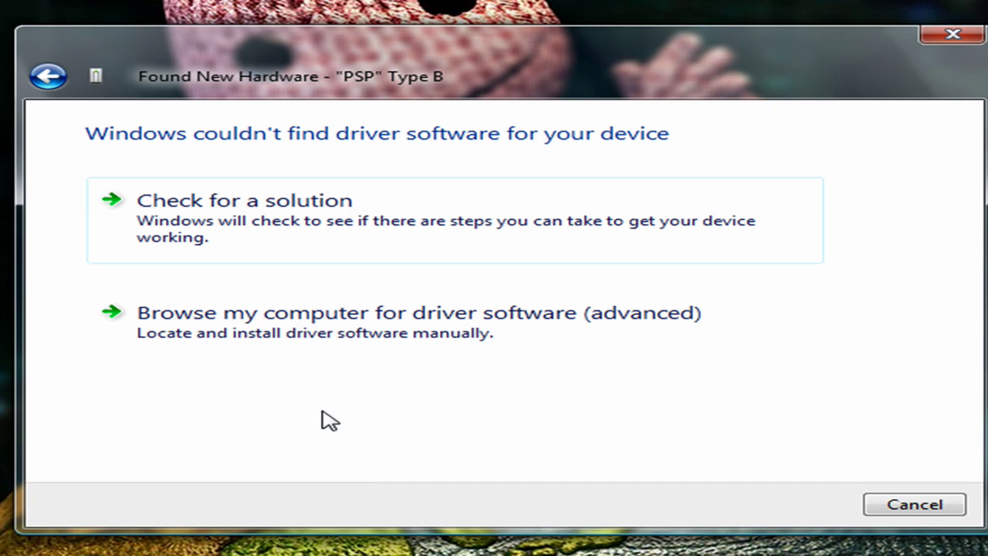
{"action": "left_click", "coordinate": [183, 330]}
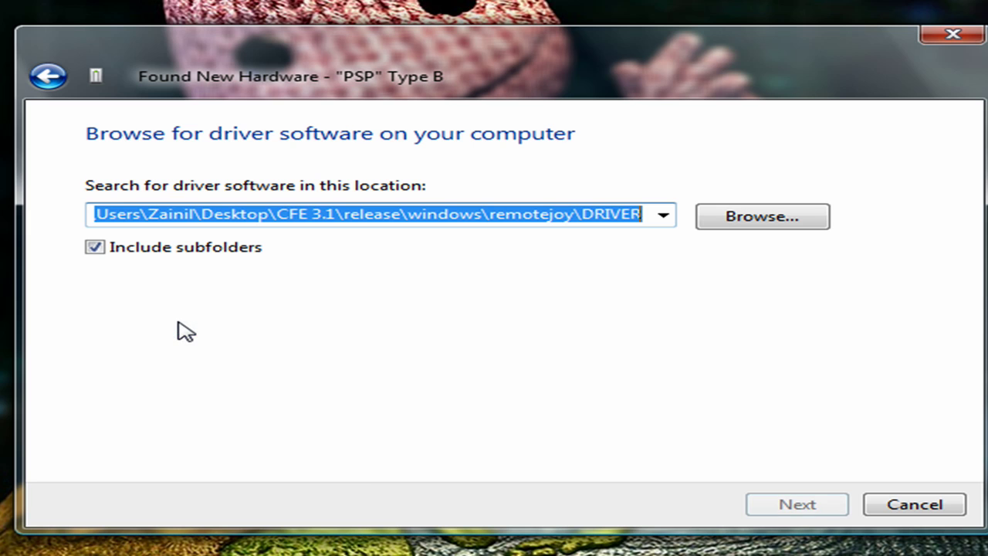
- Set the driver search location to the DRIVER folder under CFE 3.1\release\windows\remotejoy
{"action": "left_click", "coordinate": [763, 216]}
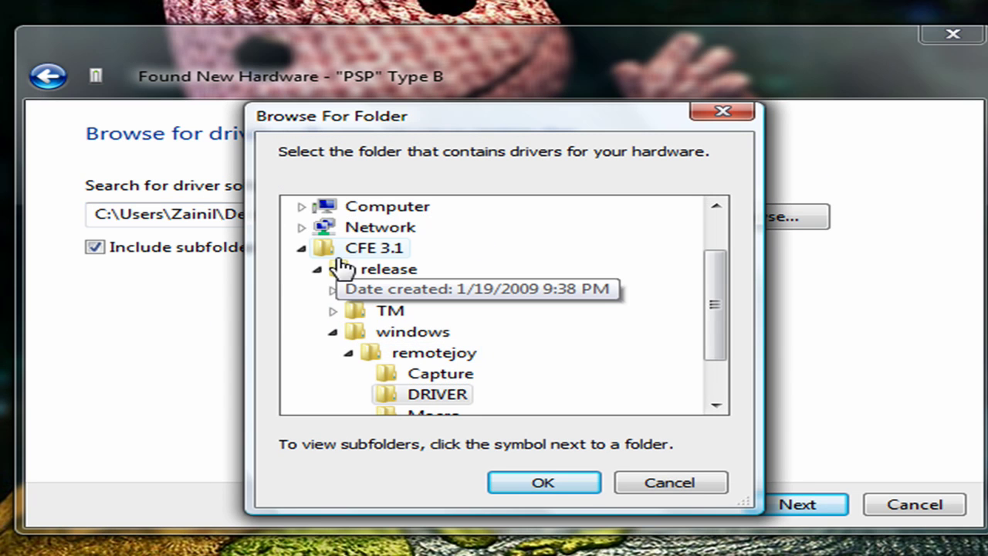
{"action": "left_click", "coordinate": [385, 249]}
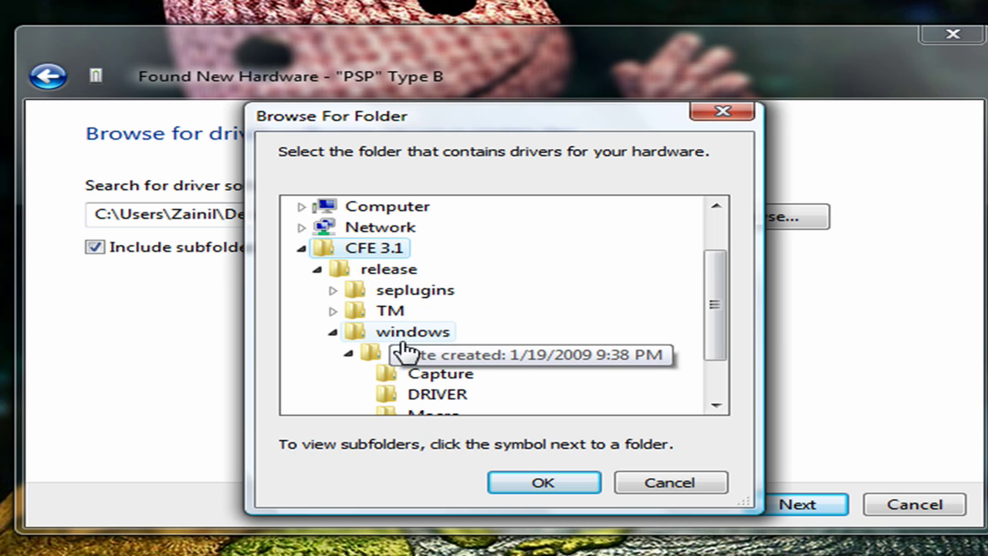
{"action": "left_click_drag", "start_coordinate": [718, 334], "coordinate": [718, 371]}
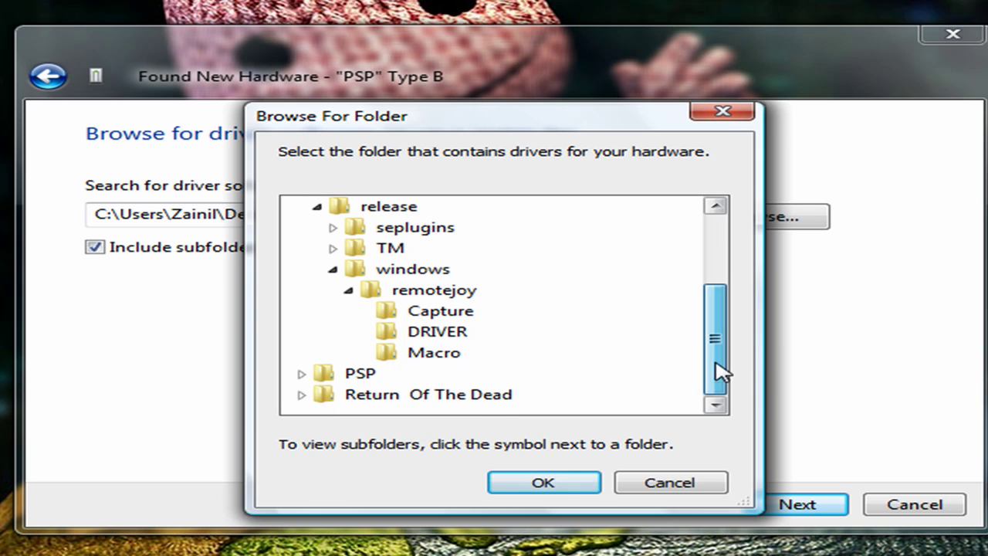
{"action": "left_click", "coordinate": [414, 340]}
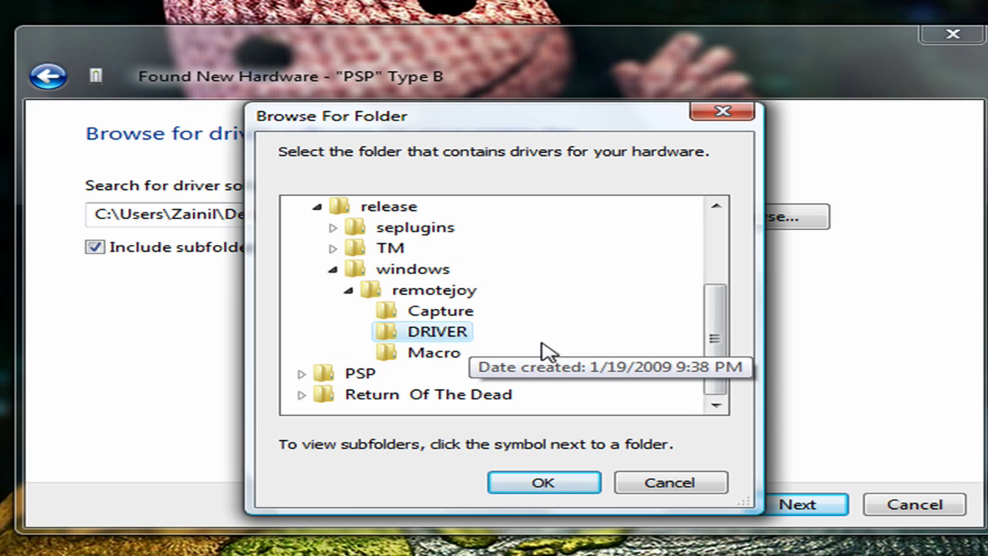
{"action": "left_click", "coordinate": [526, 483]}
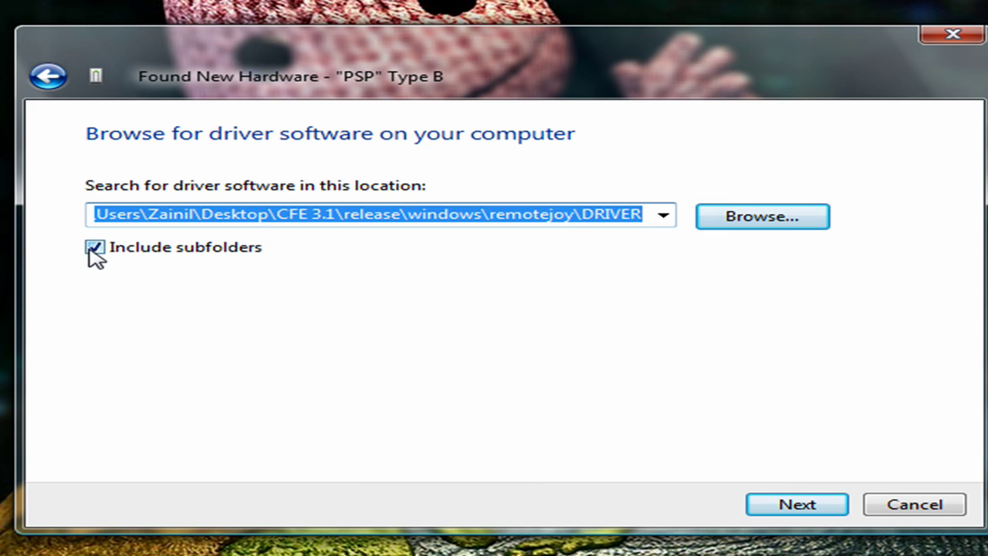
- Proceed with subfolders included and install the unverified PSP Type B driver software anyway
{"action": "left_click_drag", "start_coordinate": [98, 248], "coordinate": [179, 286]}
{"action": "left_click", "coordinate": [774, 498]}
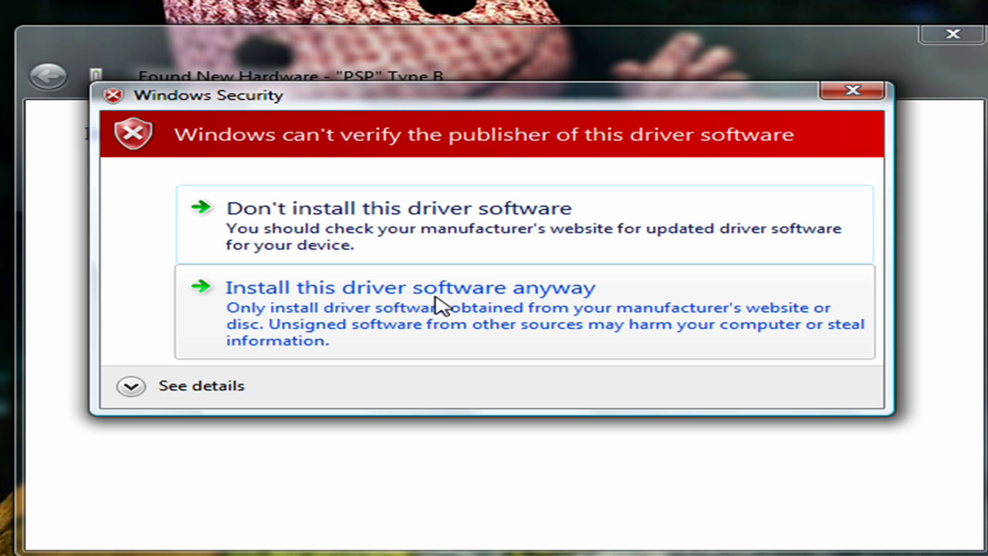
{"action": "left_click", "coordinate": [607, 290]}
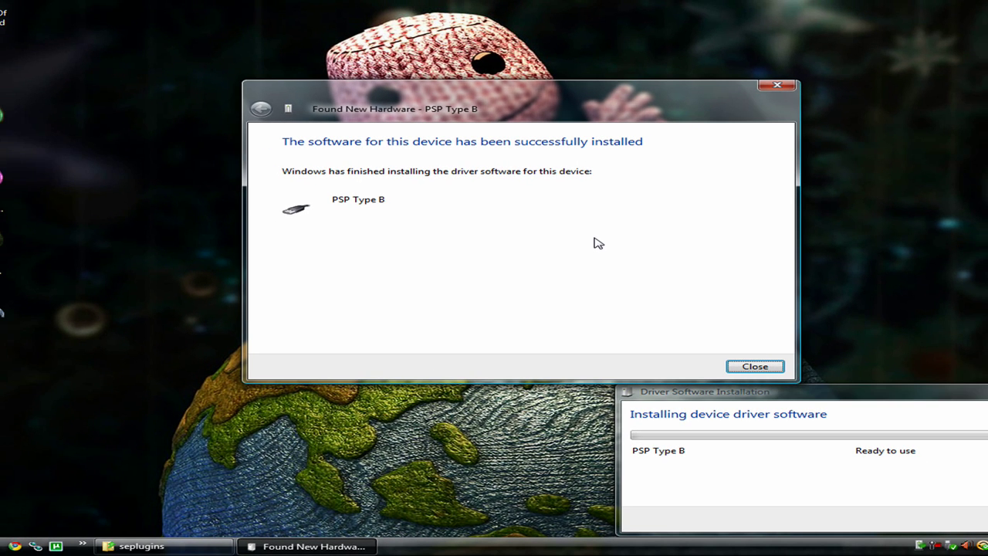
- Close the driver installation wizard and launch RemoteJoyLite_en from the remotejoy folder under CFE 3.1\release\windows
{"action": "left_click", "coordinate": [754, 366]}
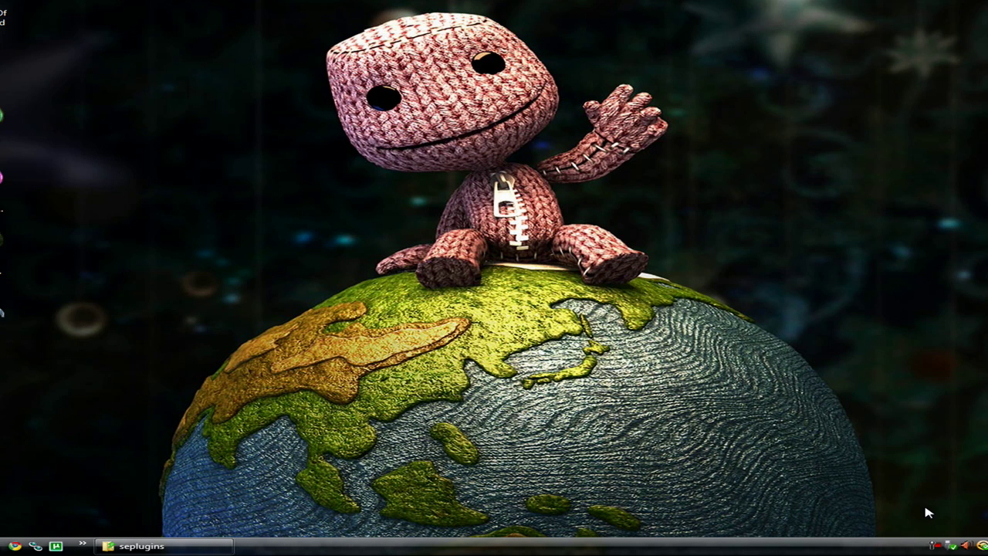
{"action": "left_click", "coordinate": [154, 545]}
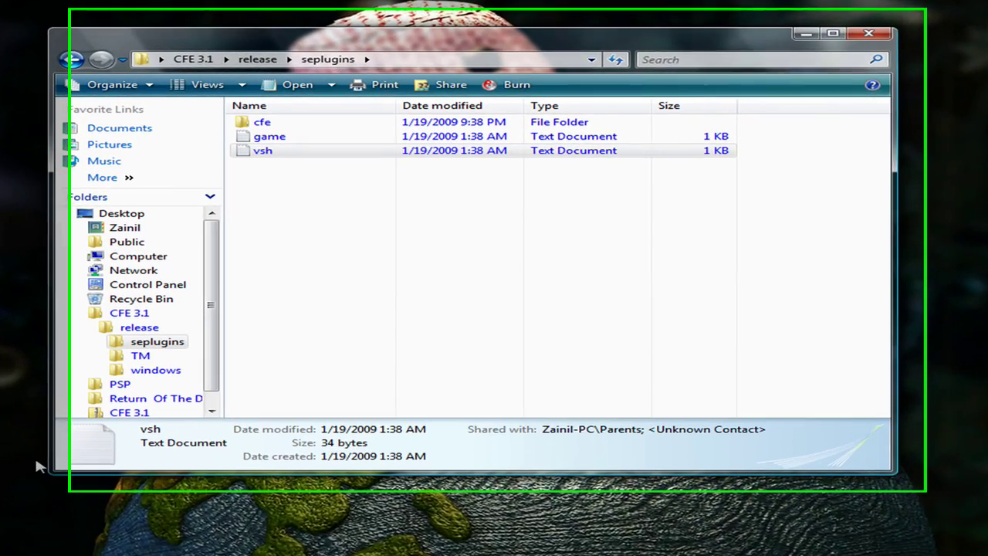
{"action": "left_click", "coordinate": [193, 59]}
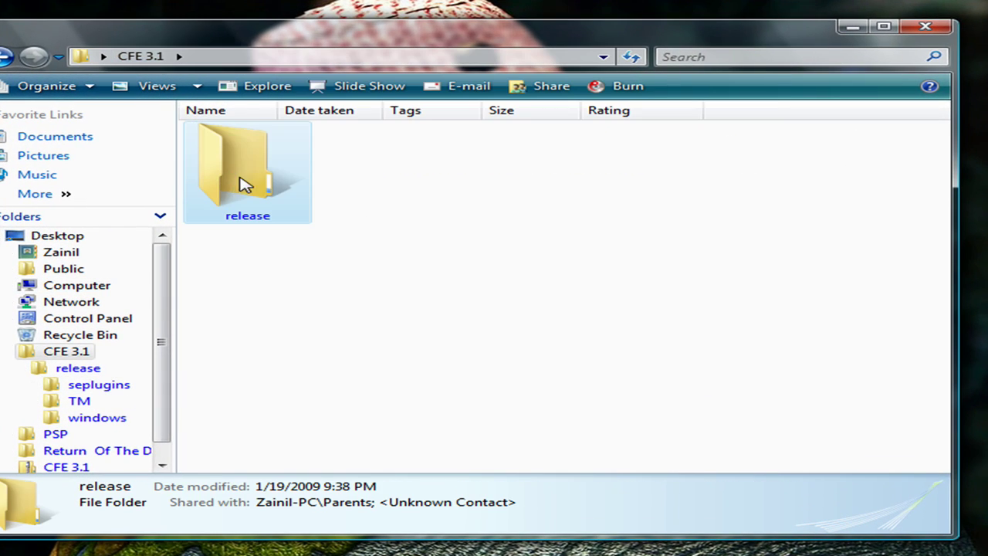
{"action": "double_click", "coordinate": [243, 183]}
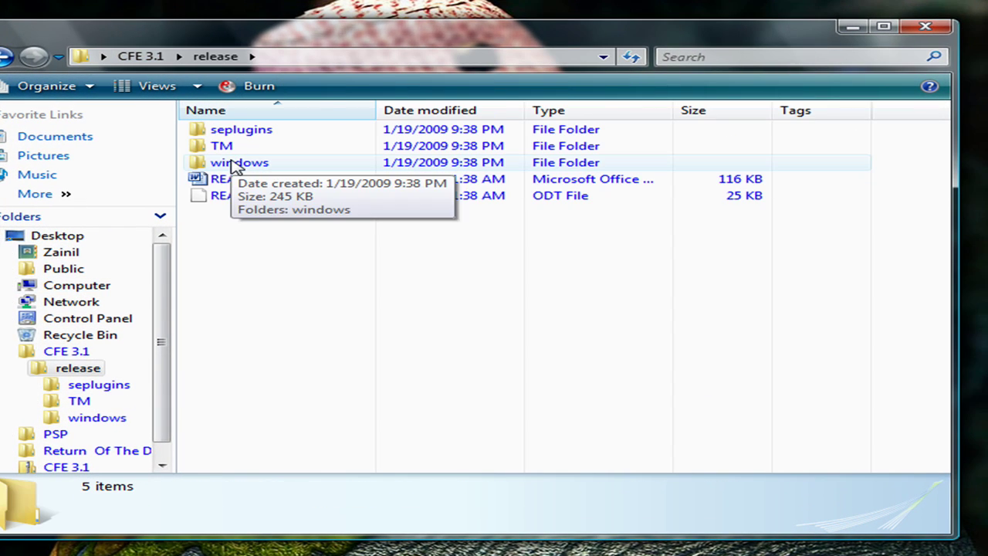
{"action": "double_click", "coordinate": [235, 164]}
{"action": "double_click", "coordinate": [232, 168]}
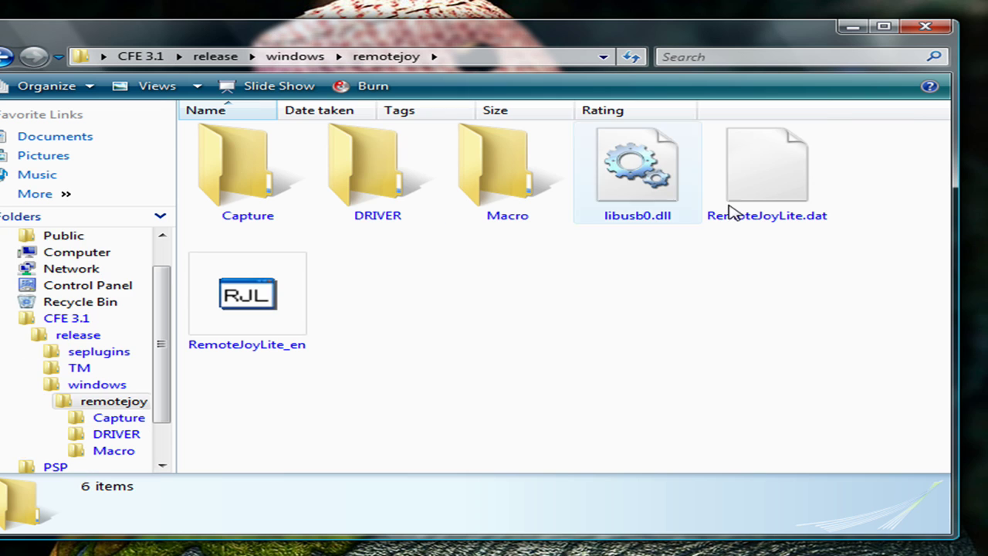
{"action": "double_click", "coordinate": [235, 303]}
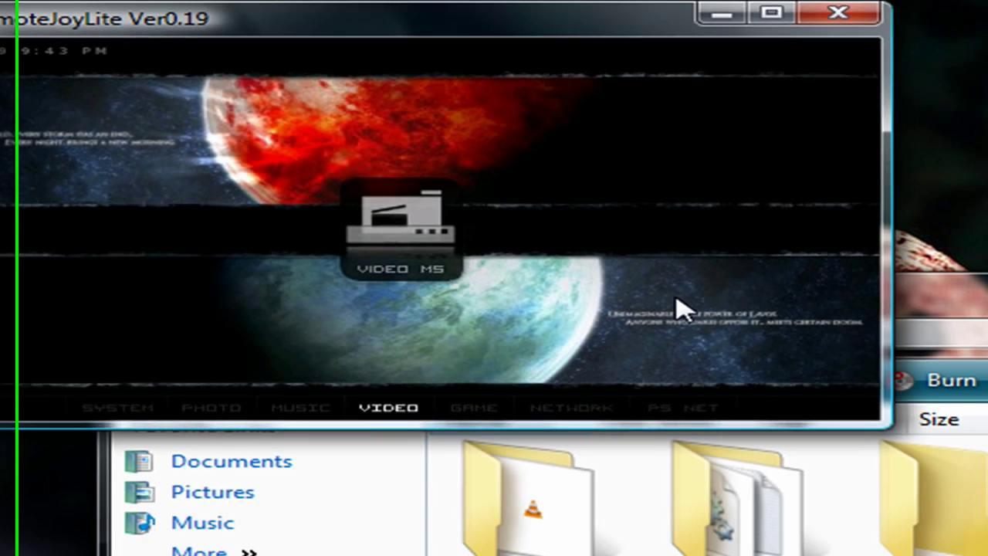
- Review the key mappings and capture options in the RemoteJoyLite settings, and close the settings without saving
{"action": "right_click", "coordinate": [845, 366]}
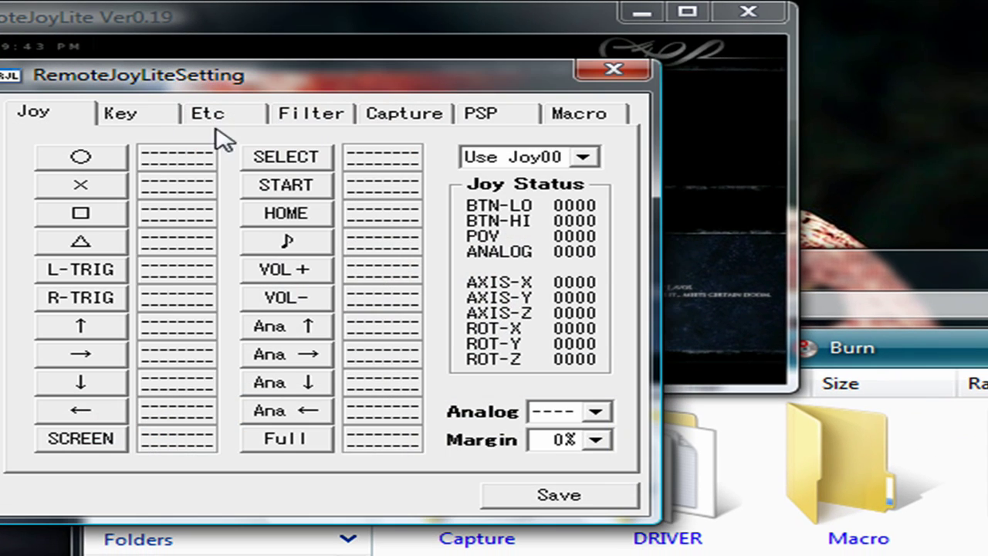
{"action": "left_click", "coordinate": [146, 119]}
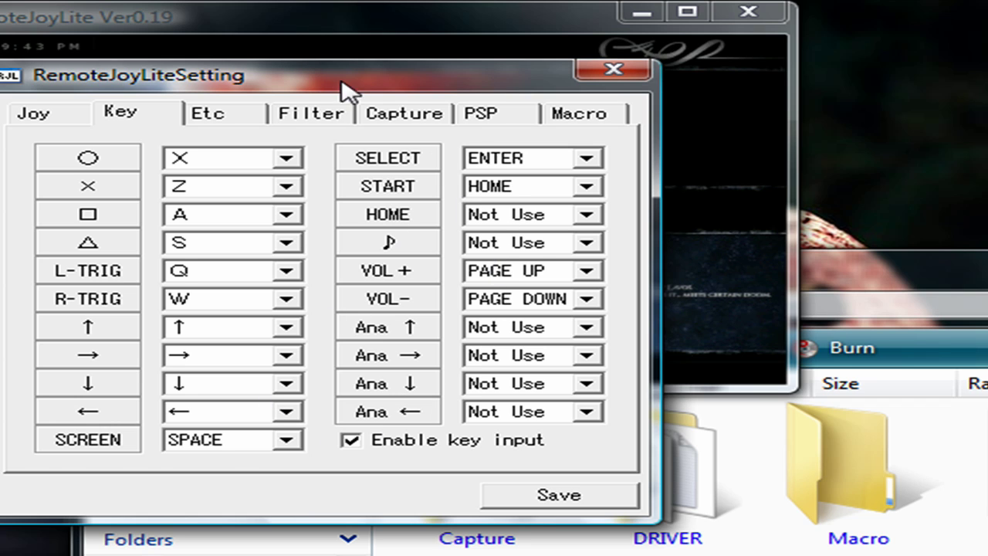
{"action": "left_click", "coordinate": [446, 113]}
{"action": "left_click", "coordinate": [614, 71]}
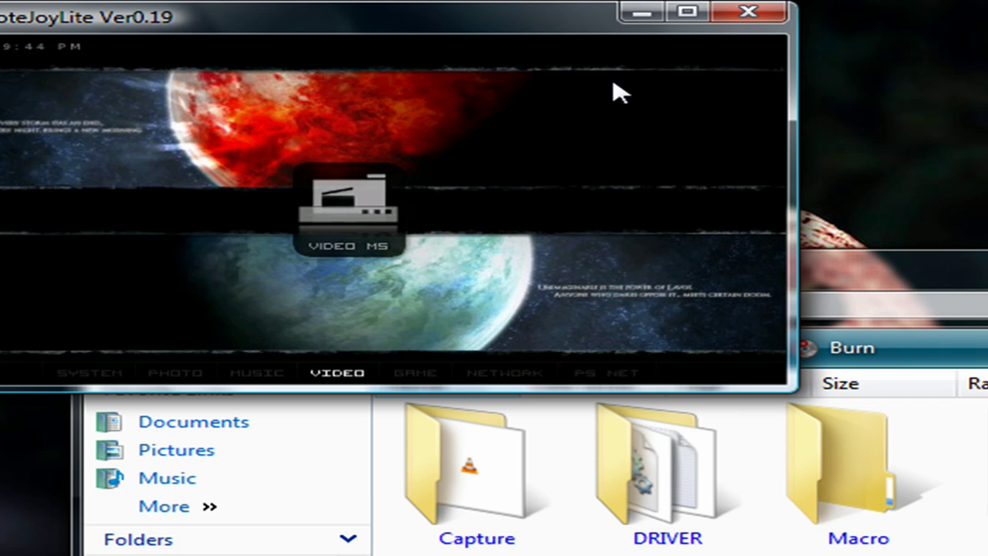